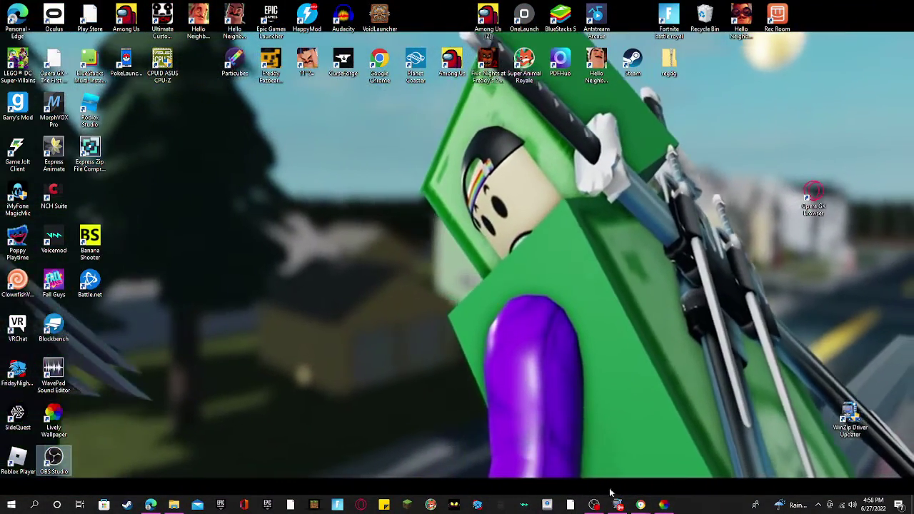
Turn down OBS's Desktop Audio, minimize OBS, and bring the Lively Wallpaper library to screen centre.
click(593, 505)
drag(427, 436, 343, 437)
click(857, 6)
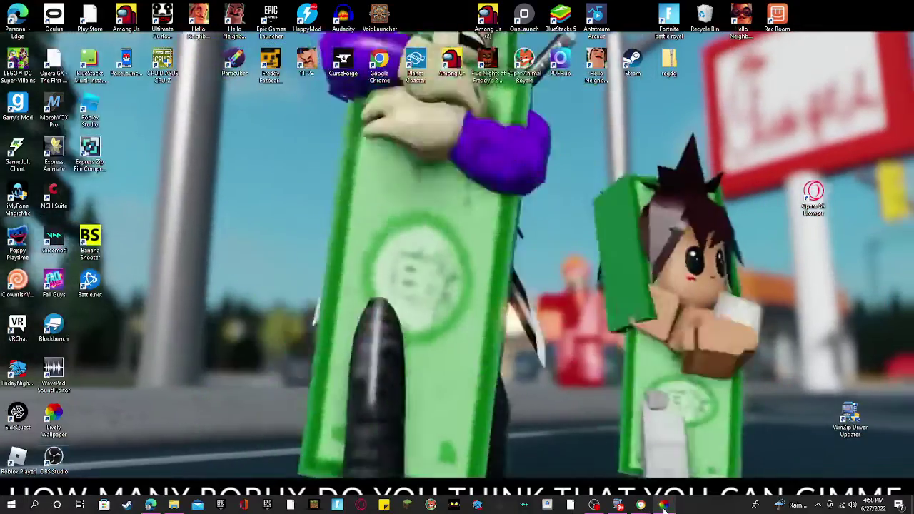
click(665, 505)
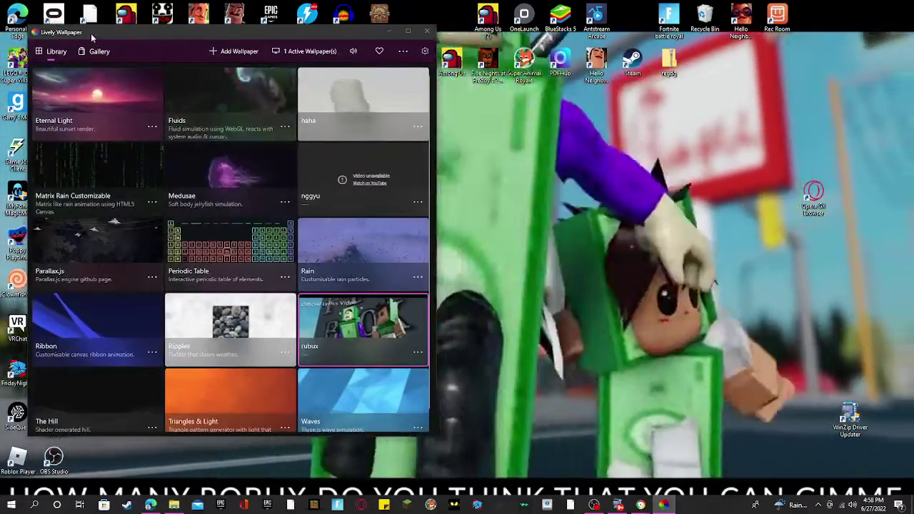
drag(91, 32, 337, 88)
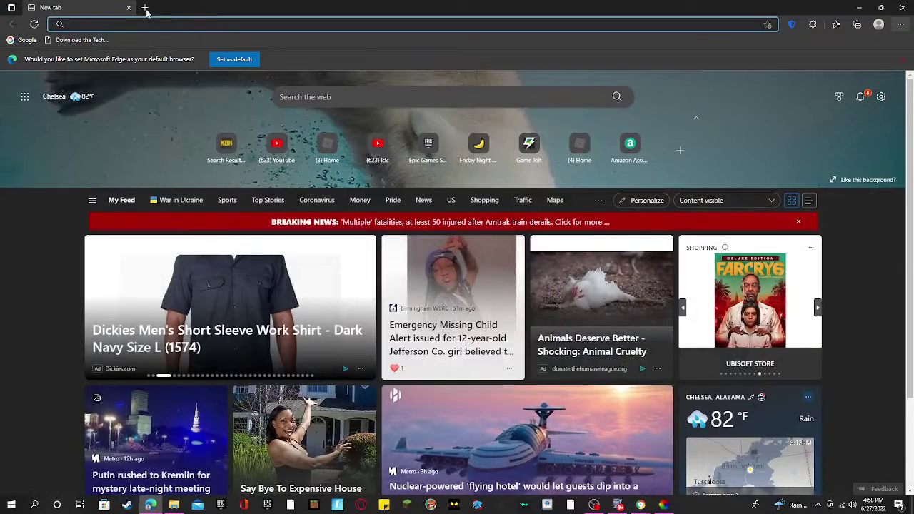
Visit the Lively Wallpaper website's Download section in a new Edge tab, then close it.
click(146, 9)
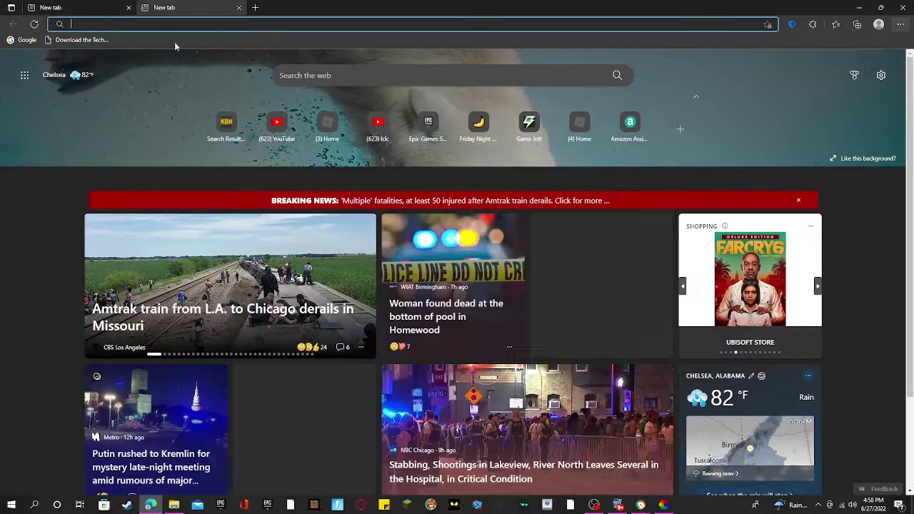
text(l)
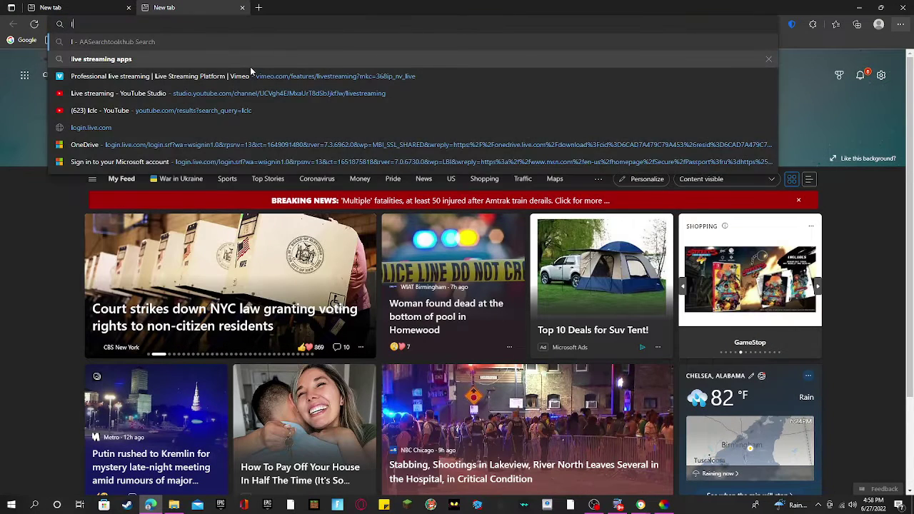
text(ivel)
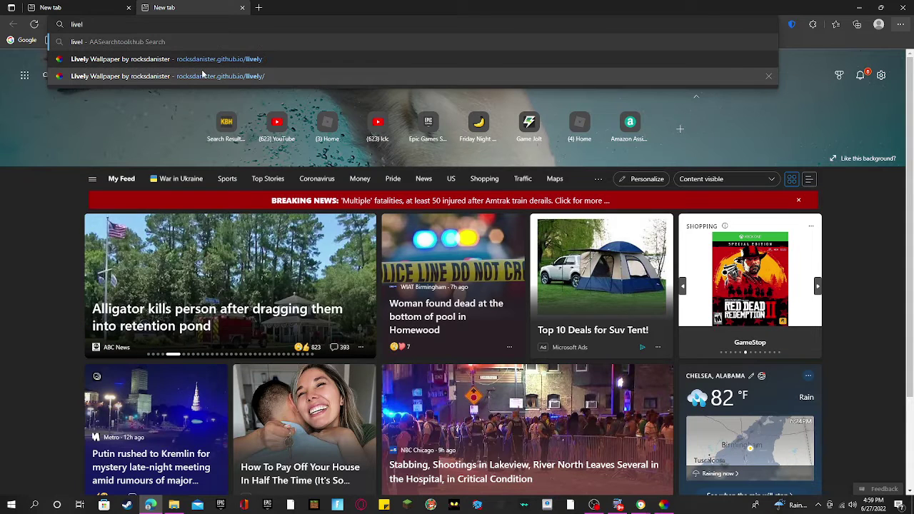
click(250, 60)
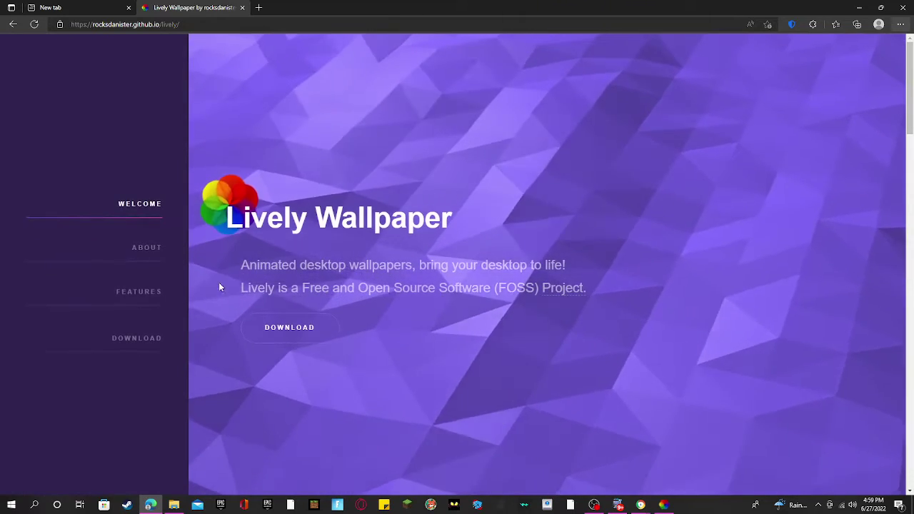
click(278, 323)
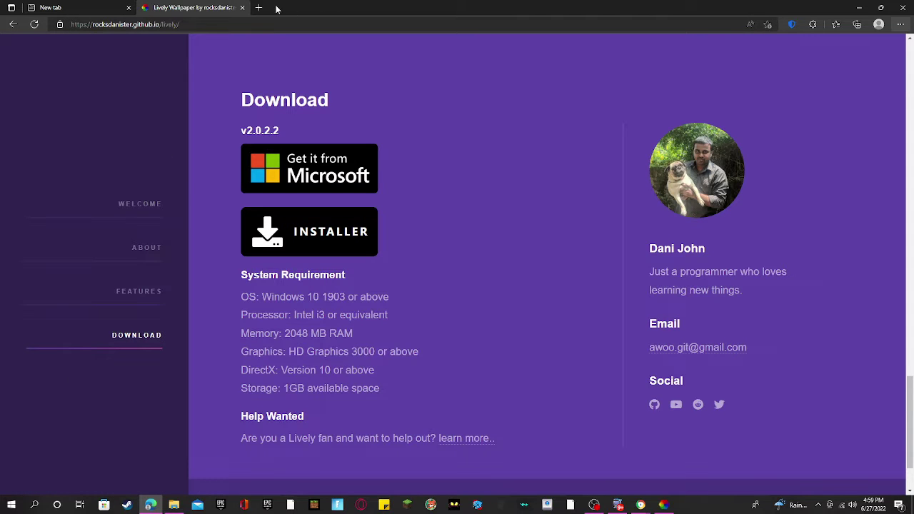
click(243, 8)
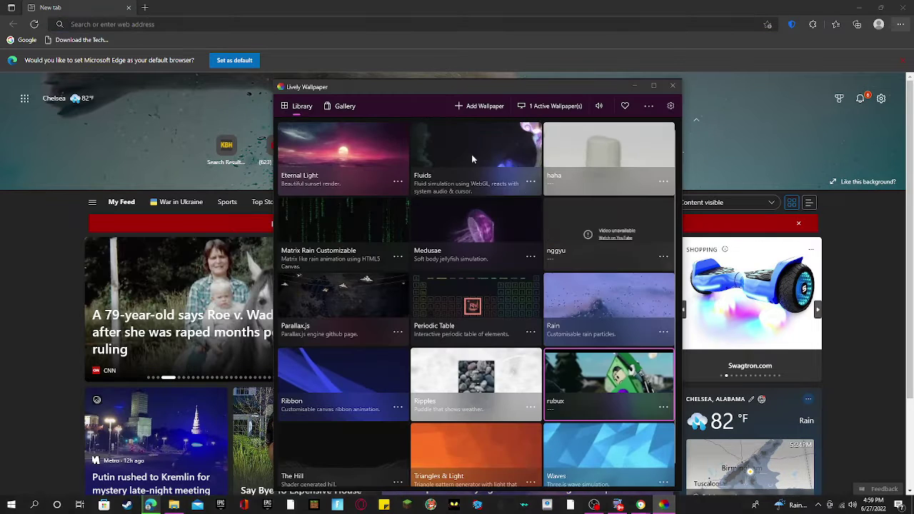
Apply the Eternal Light wallpaper and minimize Lively to view it.
click(334, 157)
click(858, 8)
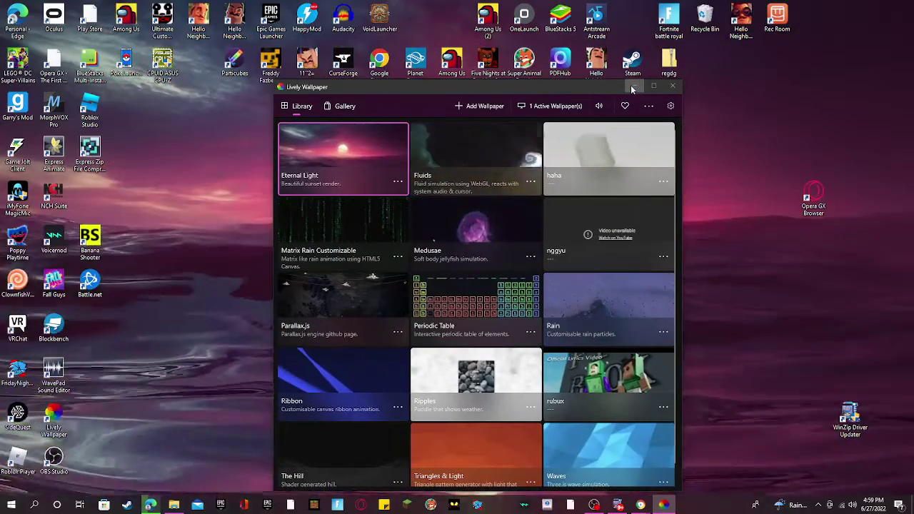
click(633, 86)
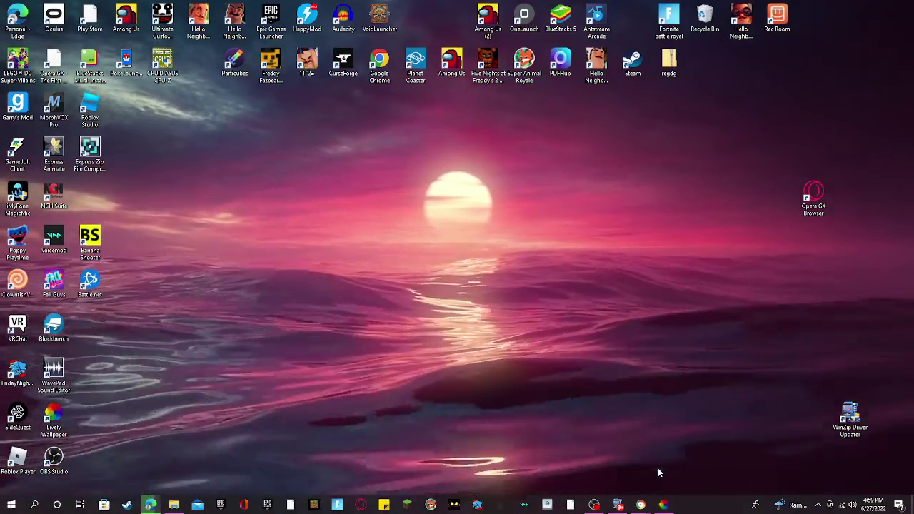
Switch the wallpaper to Periodic Table and hide Lively to view it.
click(663, 505)
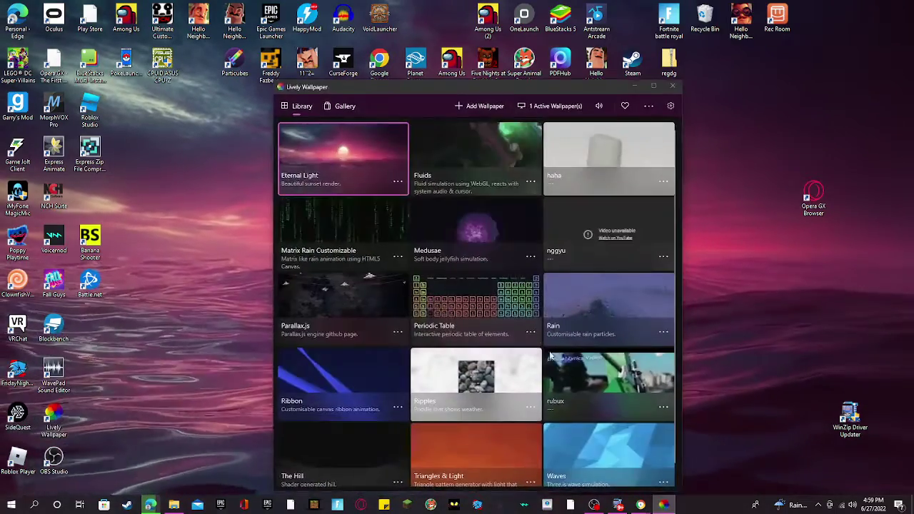
click(464, 311)
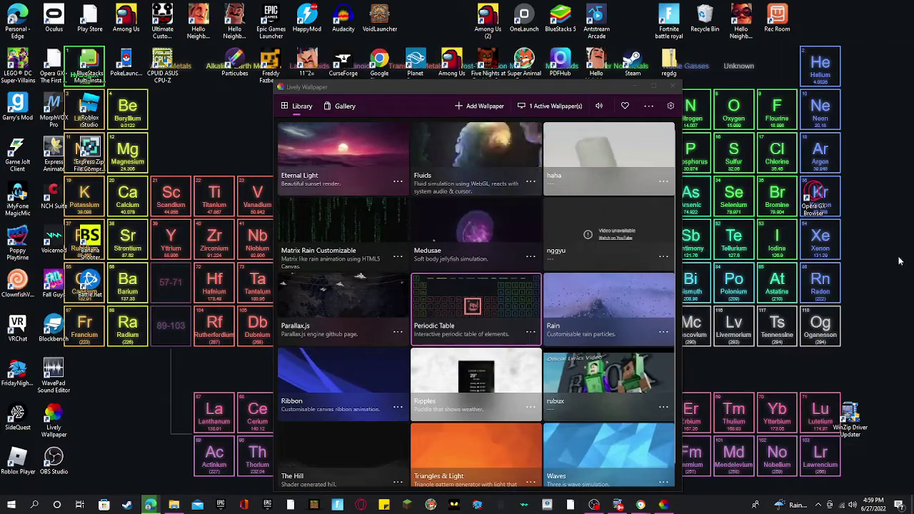
click(672, 86)
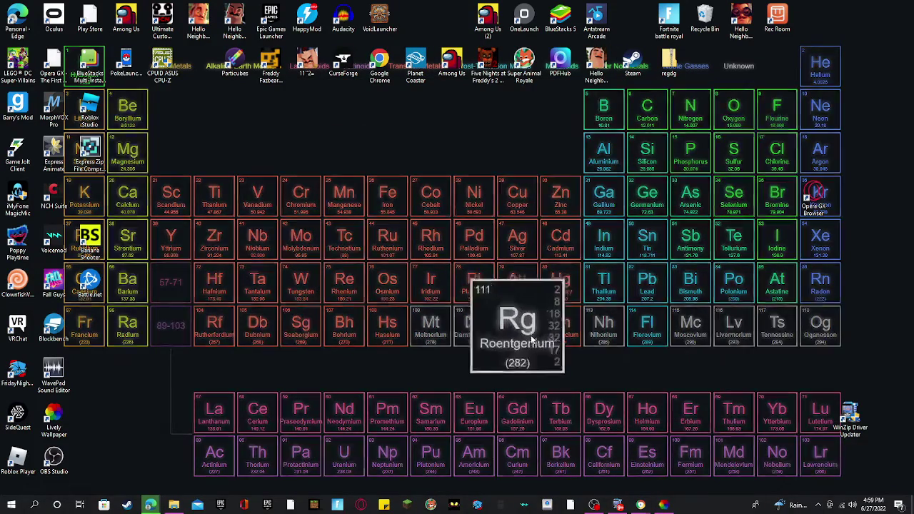
Change the desktop wallpaper to Ripples and hide Lively.
right_click(532, 339)
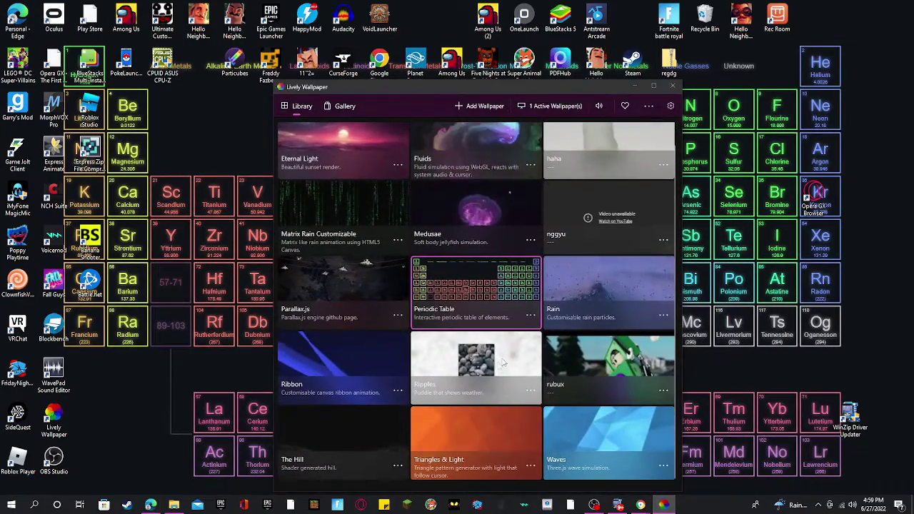
click(426, 402)
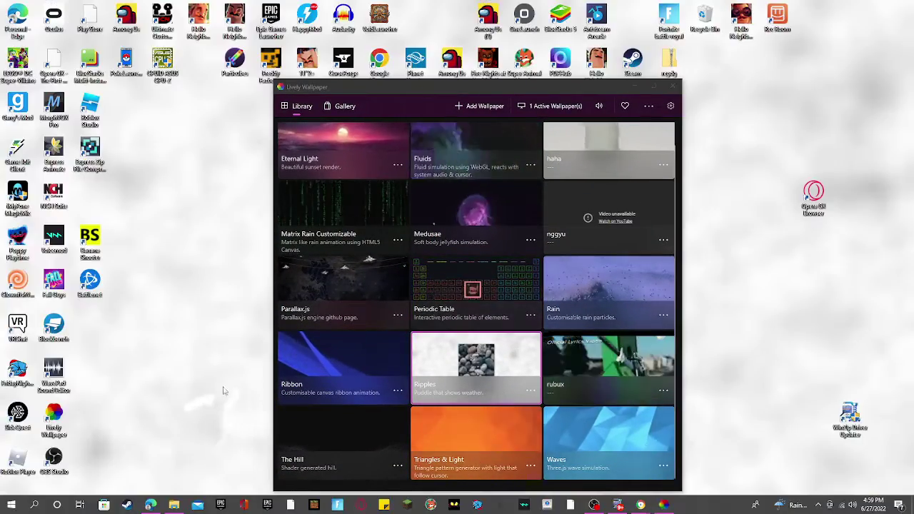
click(635, 87)
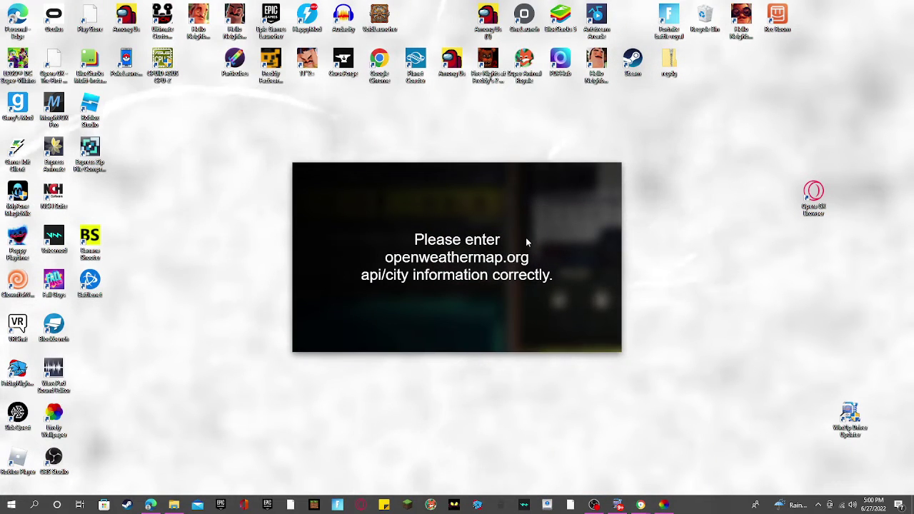
Clear the old YouTube link from Lively's Add Wallpaper URL field.
drag(464, 197, 522, 276)
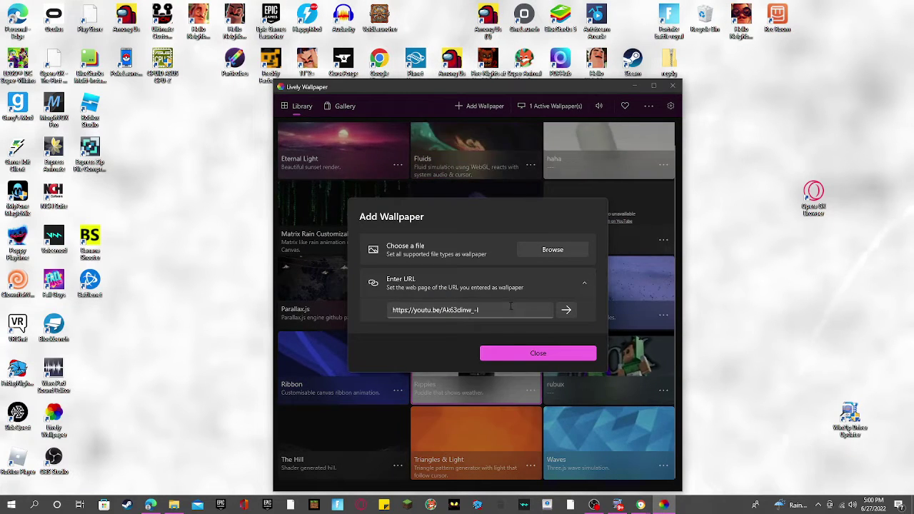
key(BackSpace)
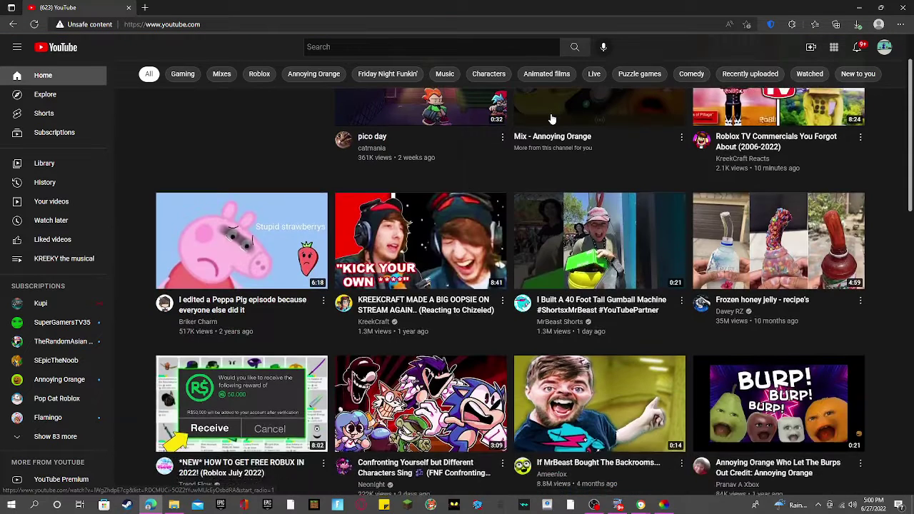
Scroll the YouTube home feed, then search YouTube for 'mr.beast song'.
scroll(589, 134, down, 4)
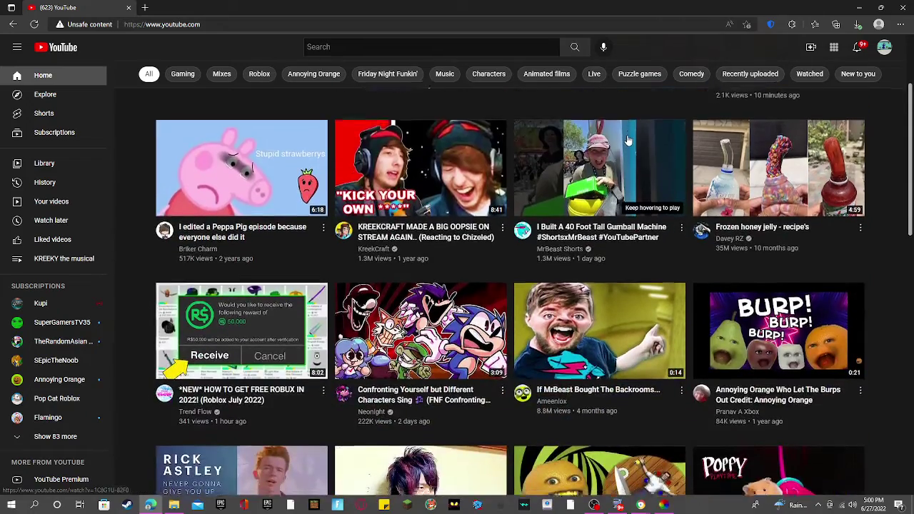
scroll(628, 143, down, 3)
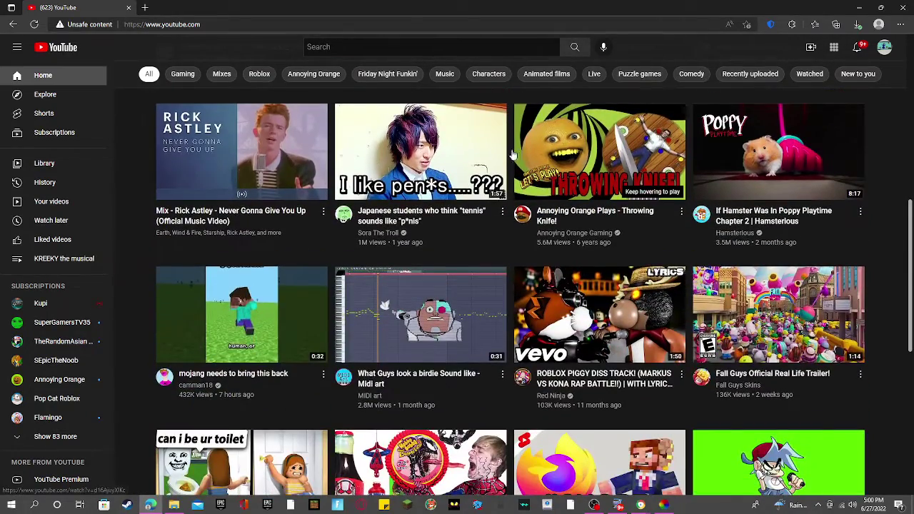
scroll(620, 168, down, 3)
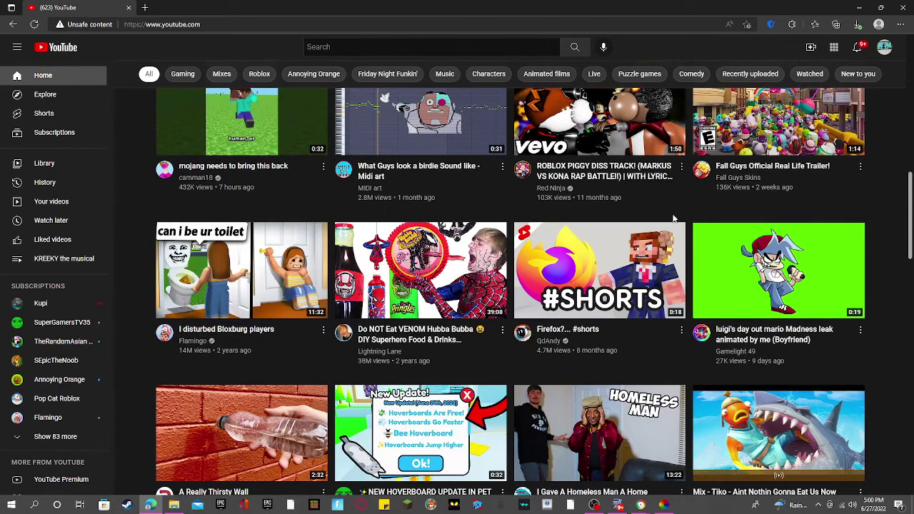
mouse_move(648, 264)
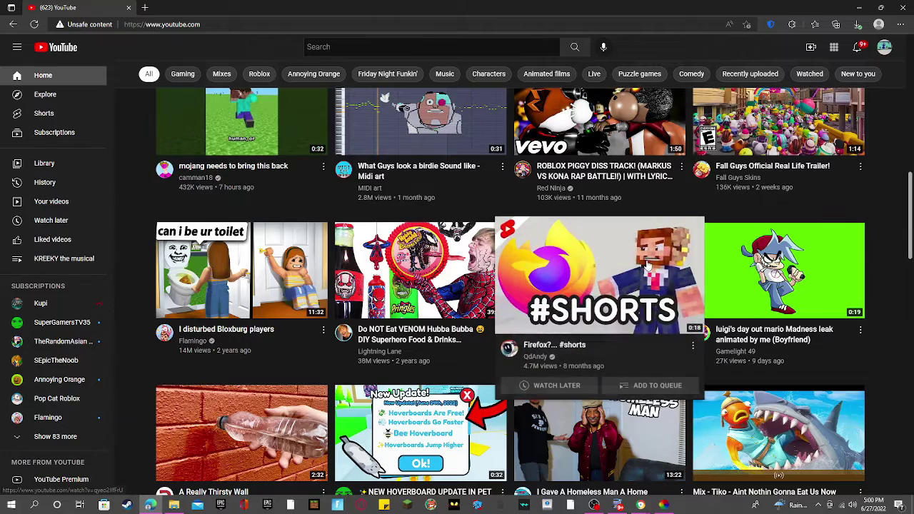
scroll(642, 264, down, 1)
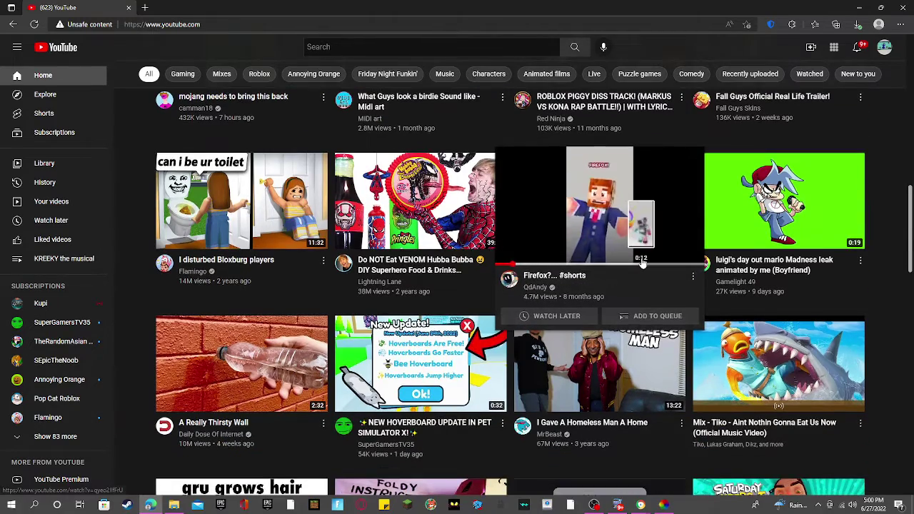
scroll(642, 263, down, 4)
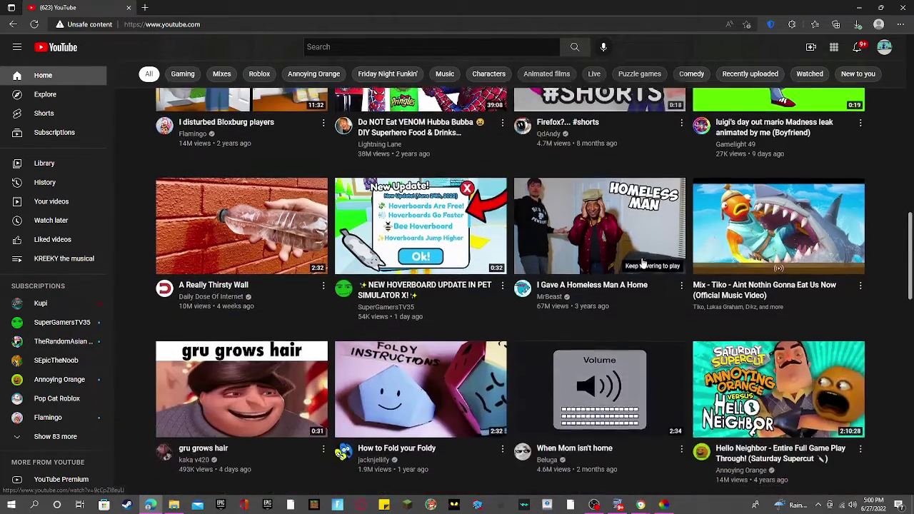
scroll(605, 269, down, 3)
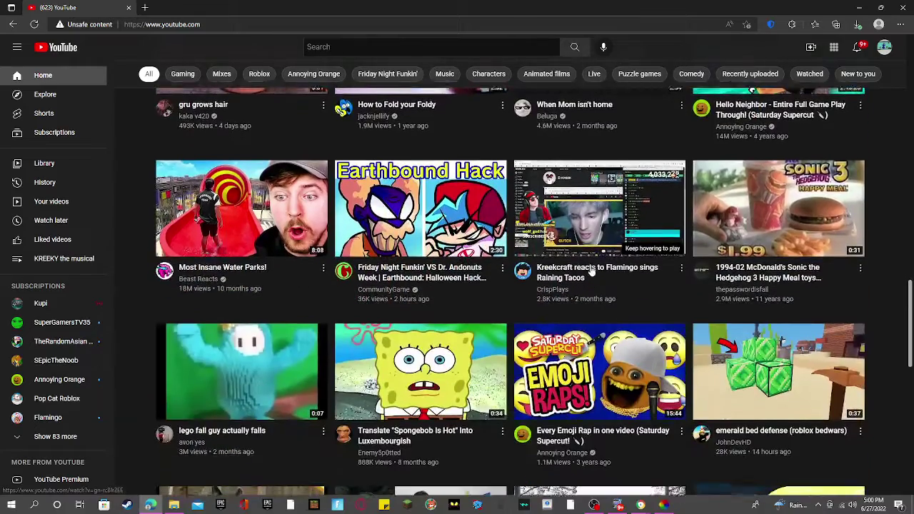
scroll(591, 270, down, 5)
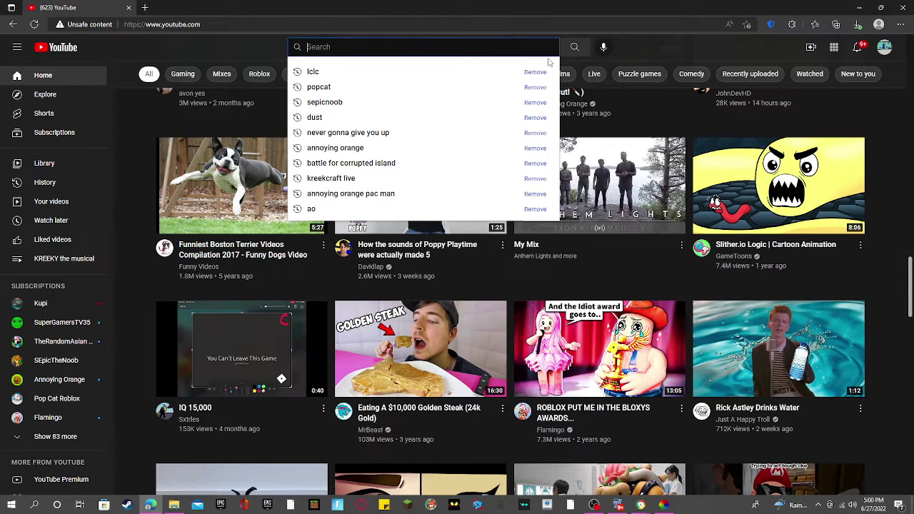
text(mr.beast)
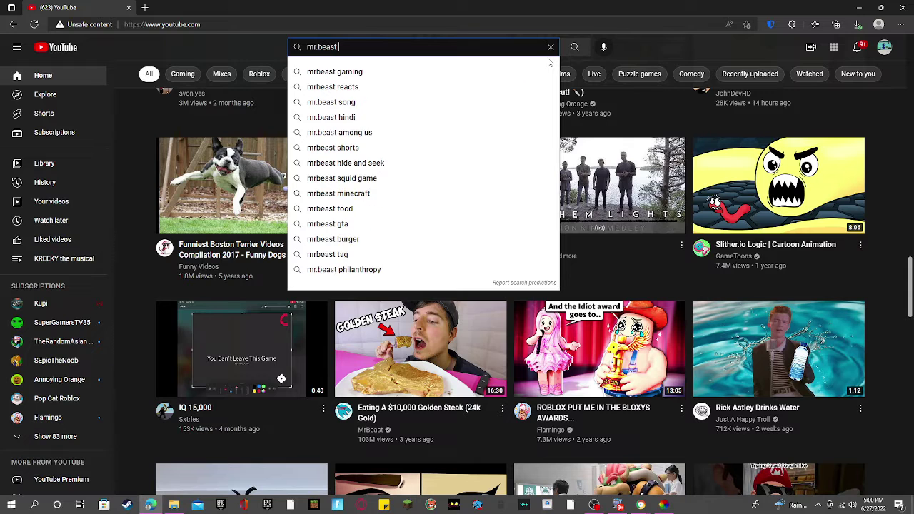
text( song)
key(Return)
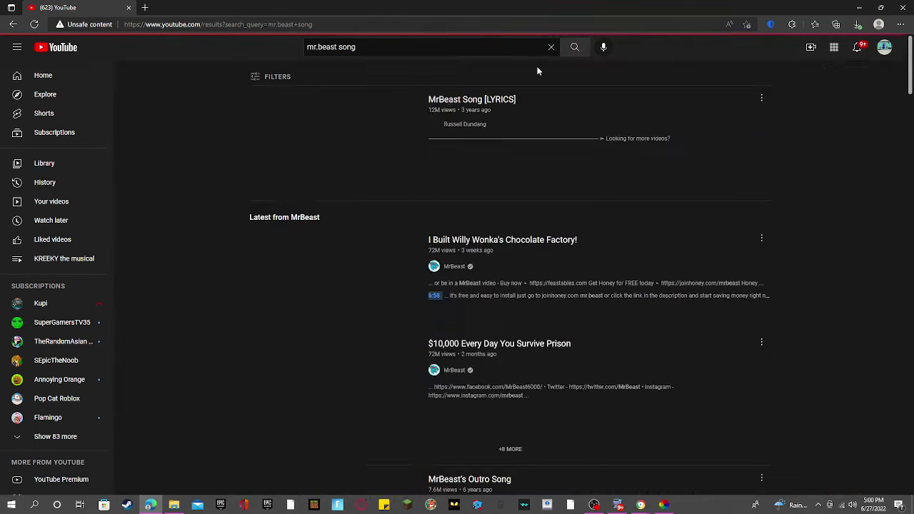
Open MrBeast Song [LYRICS] and copy its youtu.be share link.
click(325, 151)
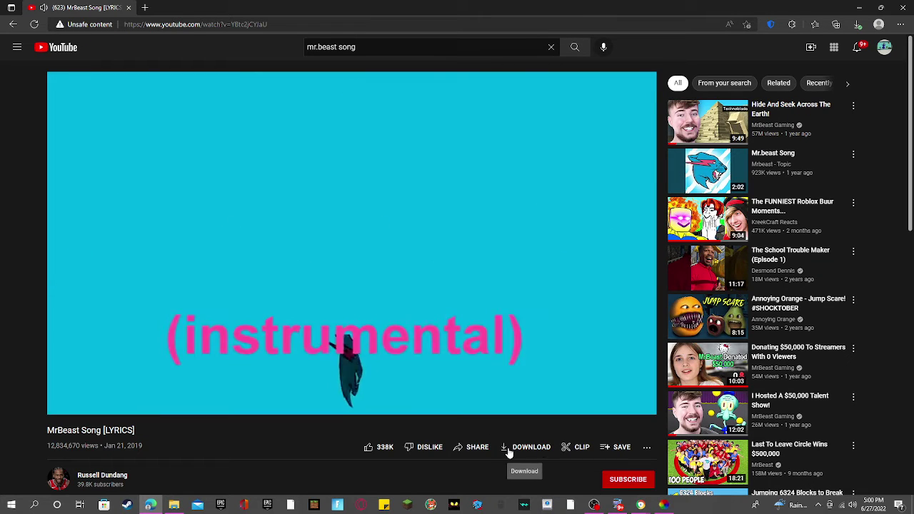
click(474, 448)
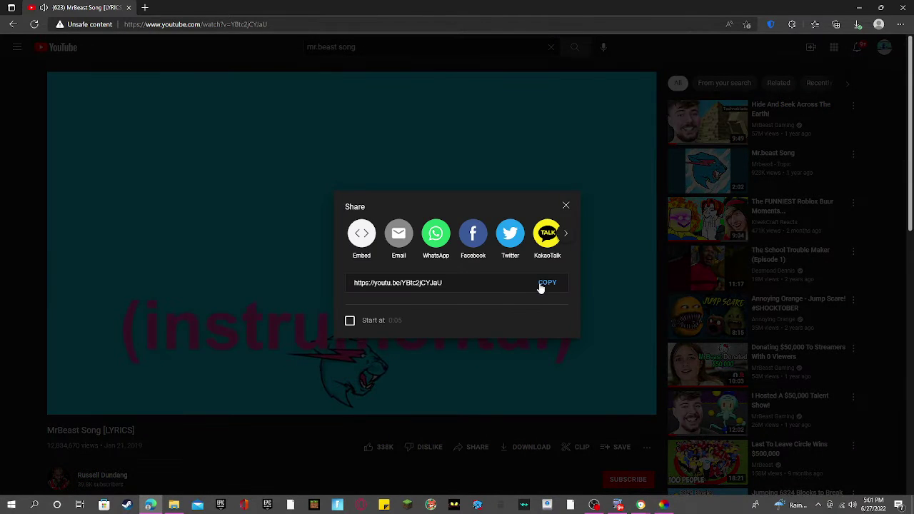
click(665, 506)
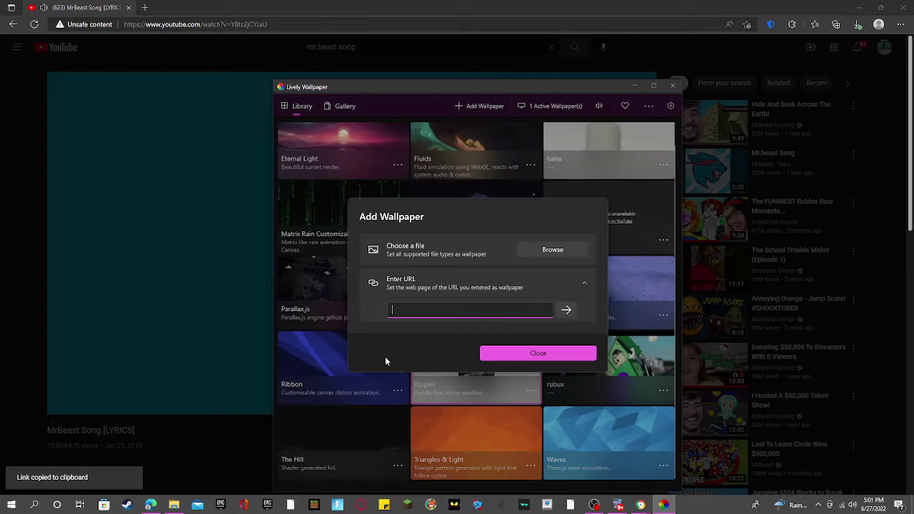
Paste the copied YouTube link into Add Wallpaper, confirm it, and minimize Lively.
right_click(410, 308)
click(436, 320)
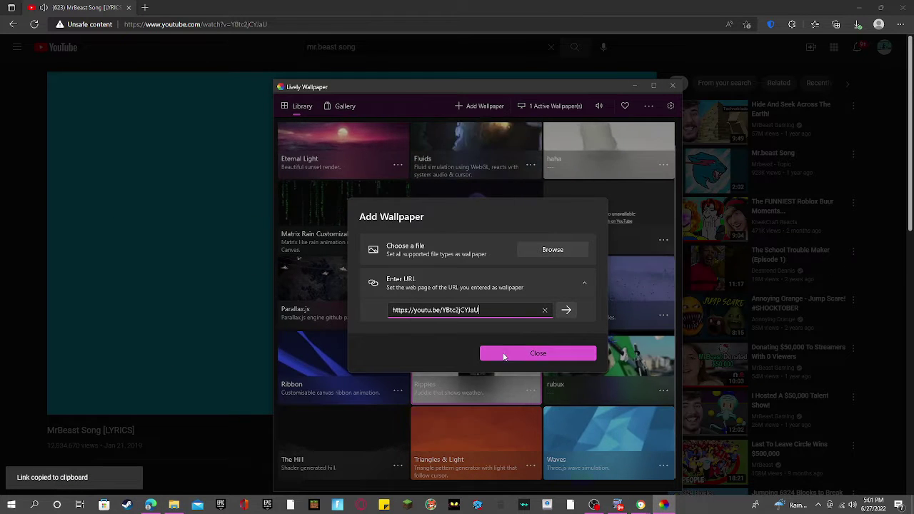
click(566, 310)
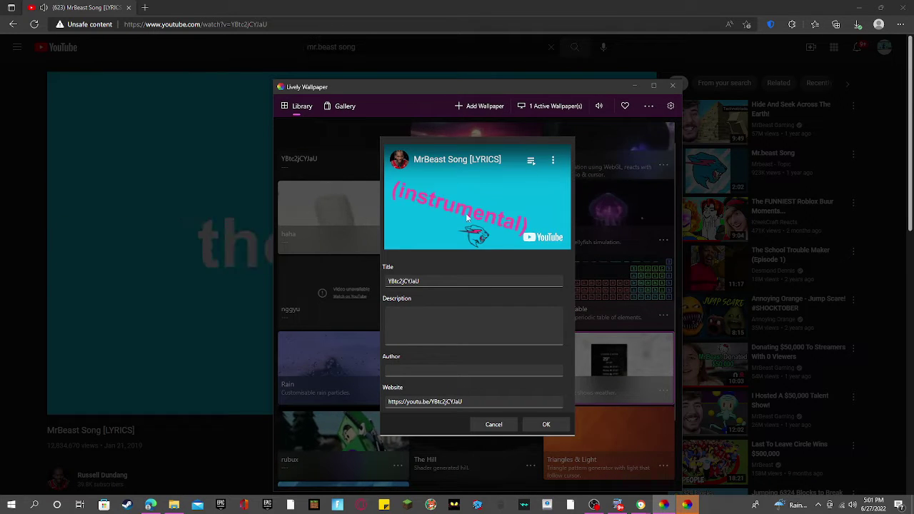
click(547, 425)
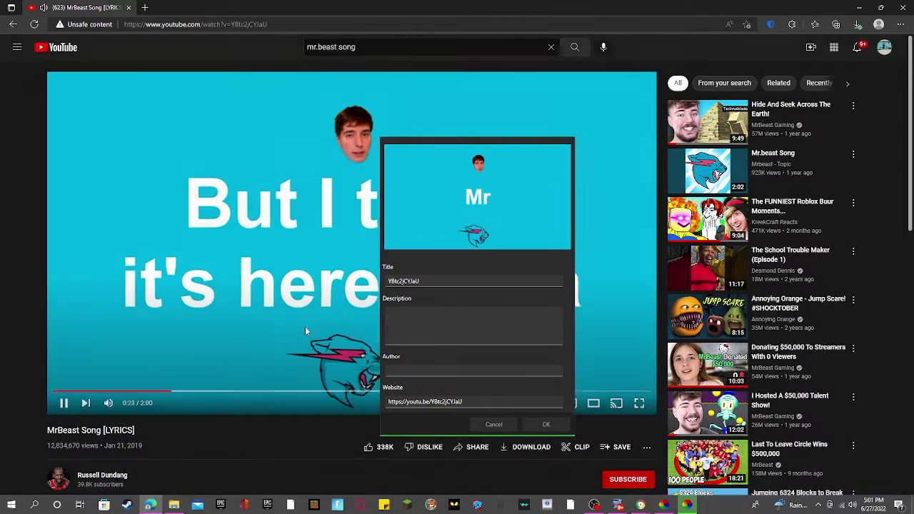
click(604, 508)
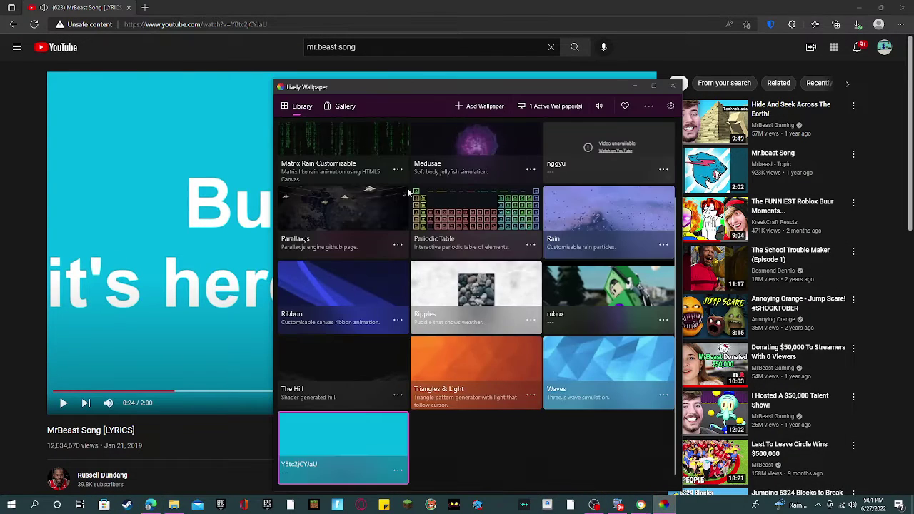
scroll(468, 354, down, 3)
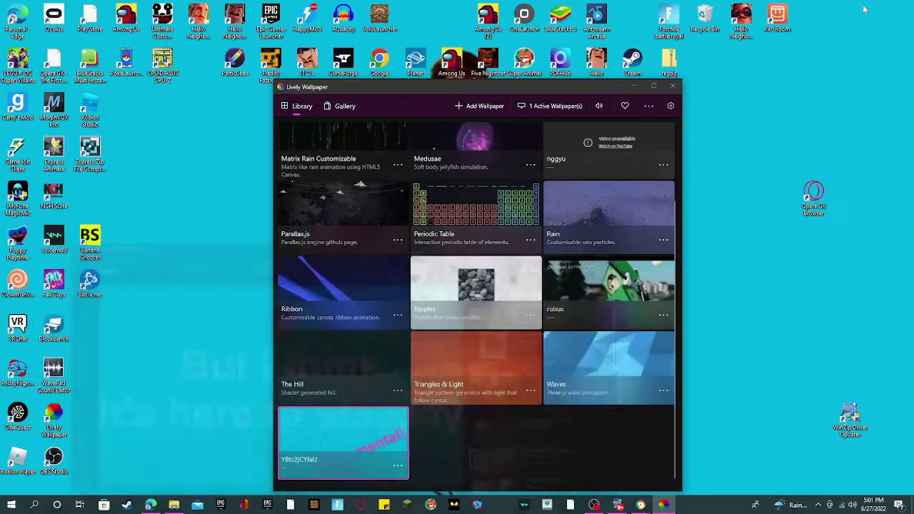
click(635, 87)
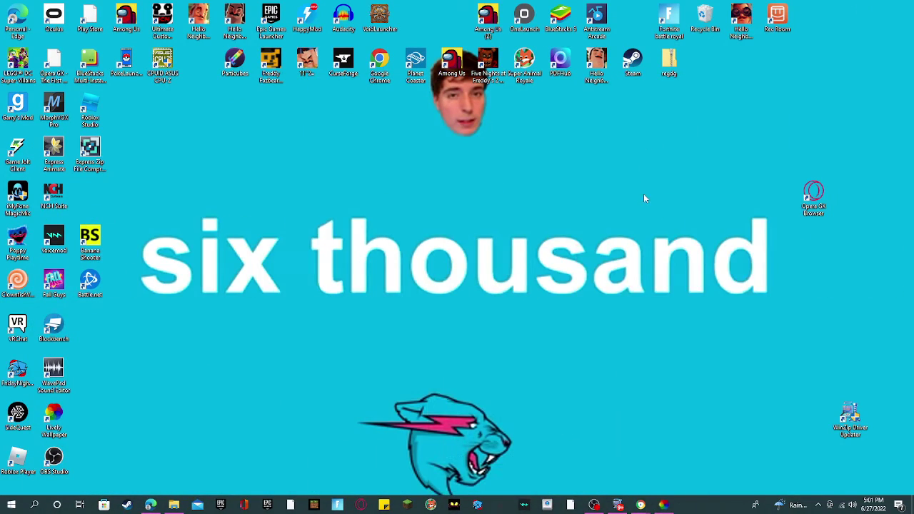